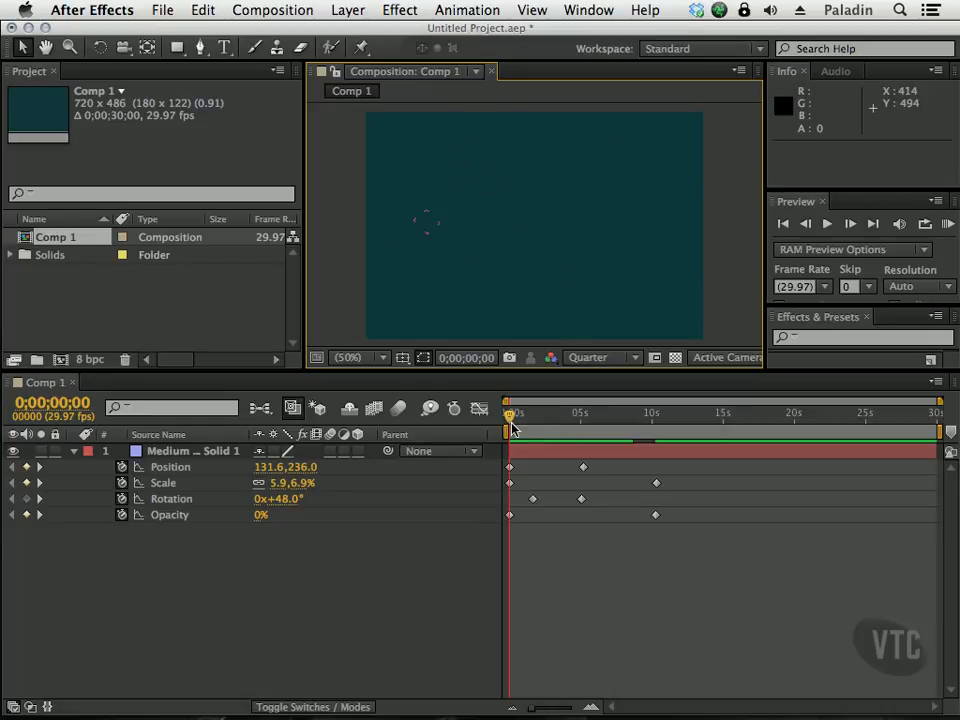
Scrub through the solid's animation on the timeline and select all its Position, Scale, Rotation and Opacity keyframes
drag(510, 417, 656, 418)
click(610, 414)
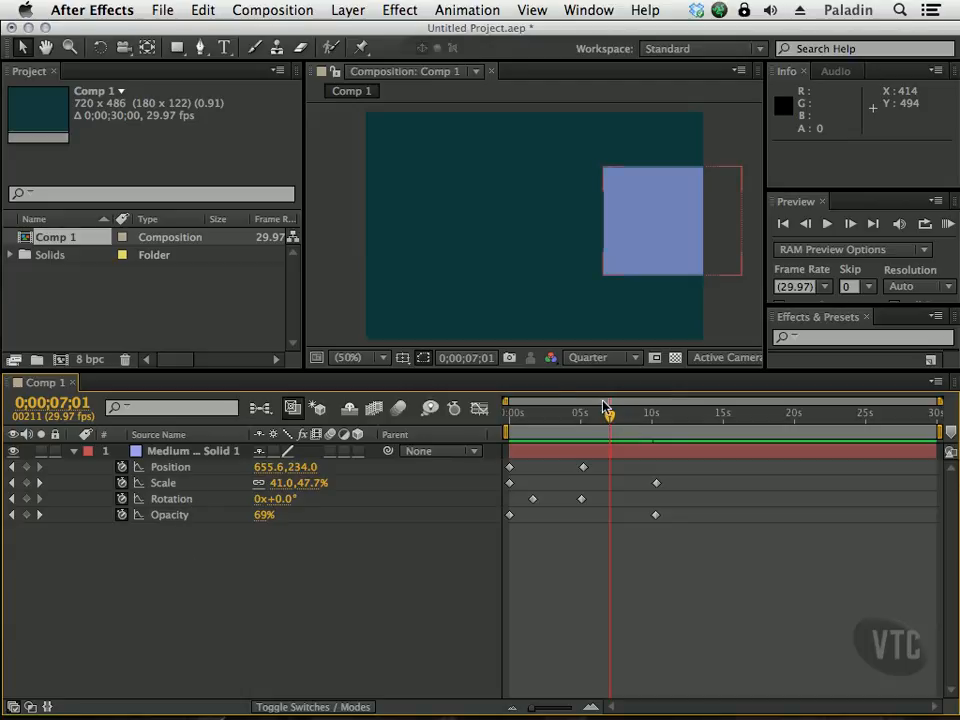
drag(558, 404, 623, 414)
drag(671, 547, 499, 463)
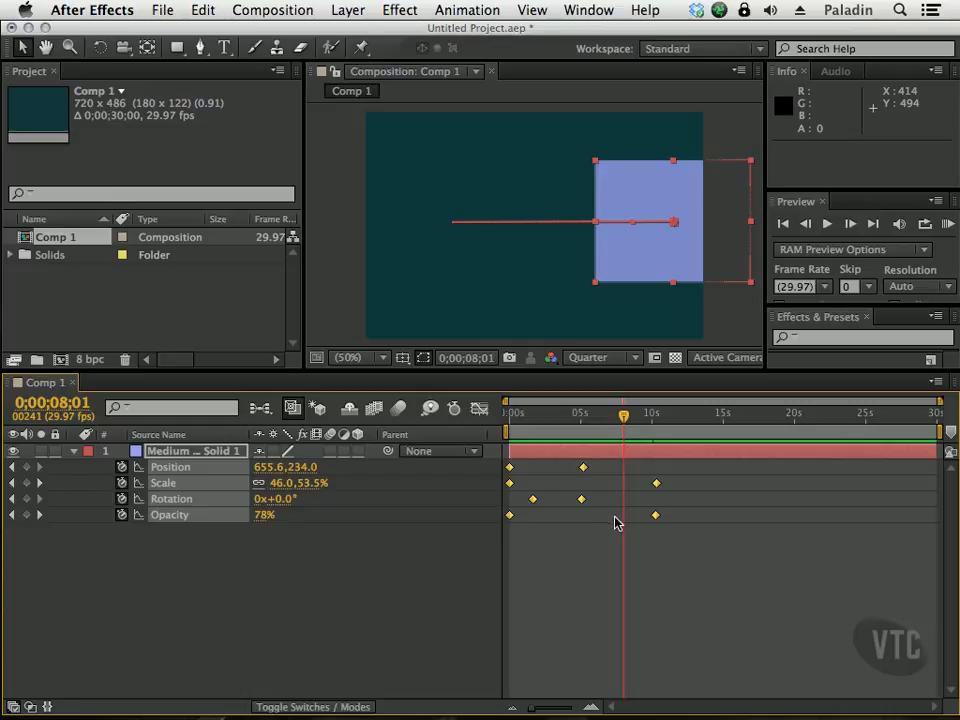
drag(624, 416, 557, 418)
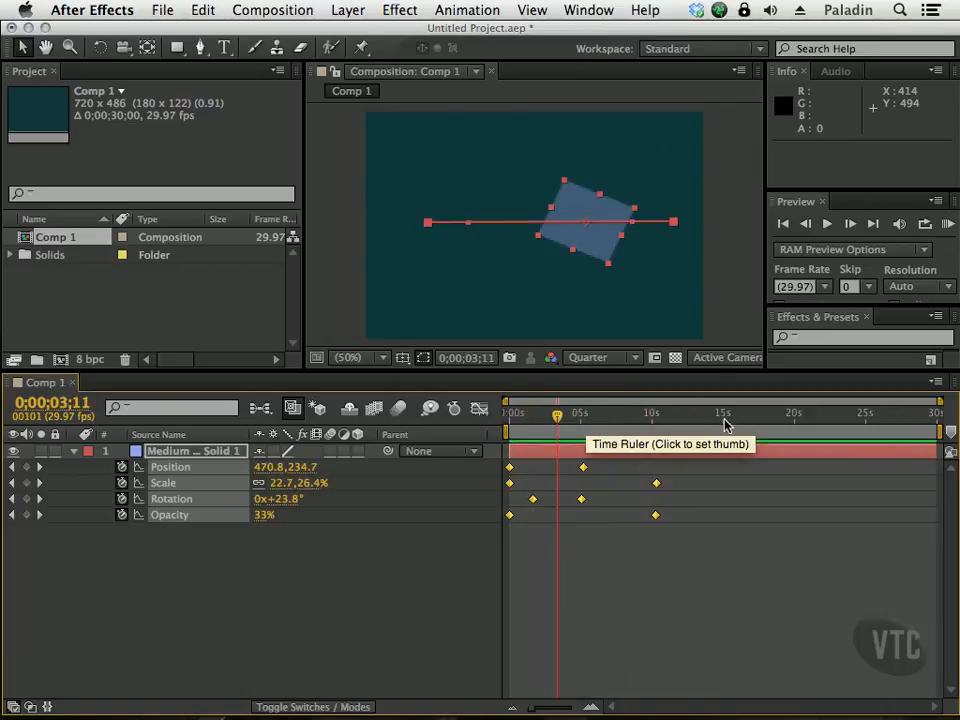
Shorten the work area's end to 0;00;03;14 and preview it from the first frame, pausing partway through
click(936, 433)
drag(939, 432, 563, 431)
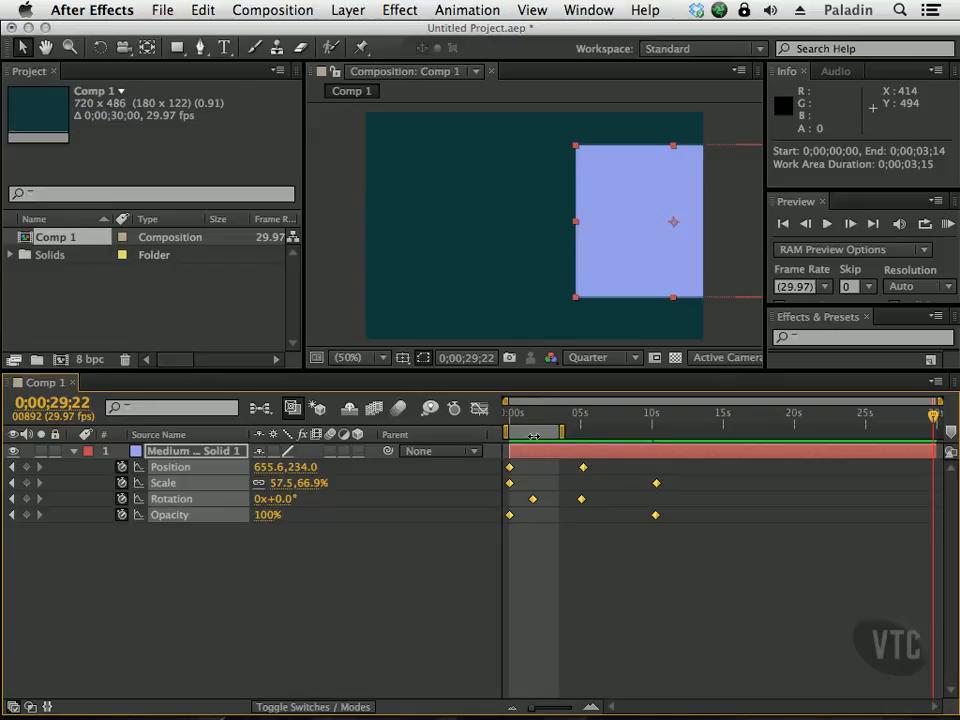
click(784, 226)
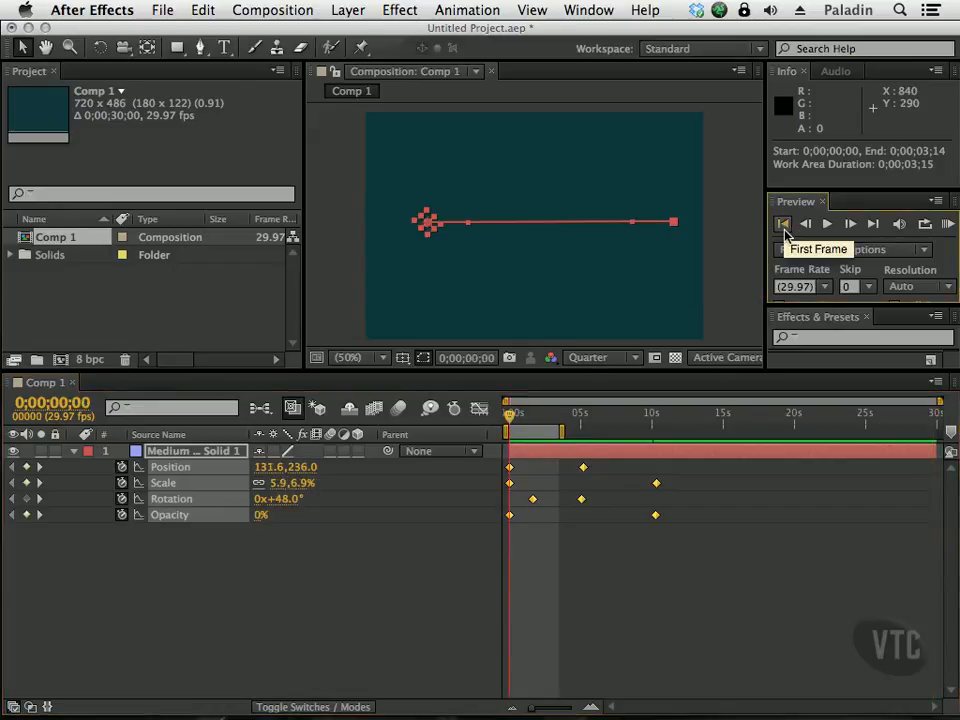
click(829, 224)
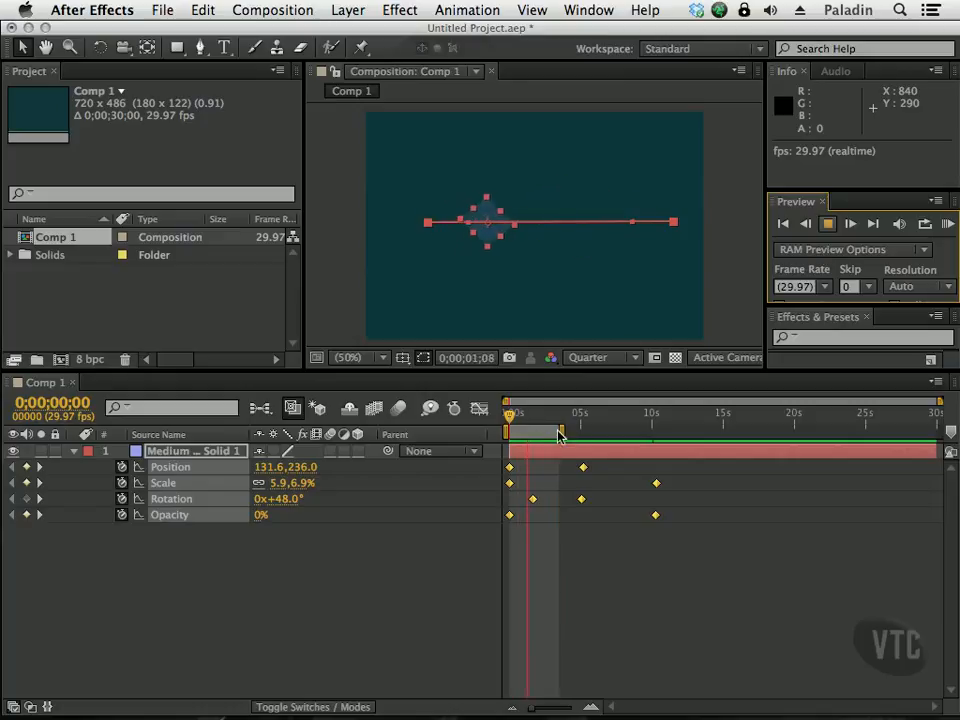
key(space)
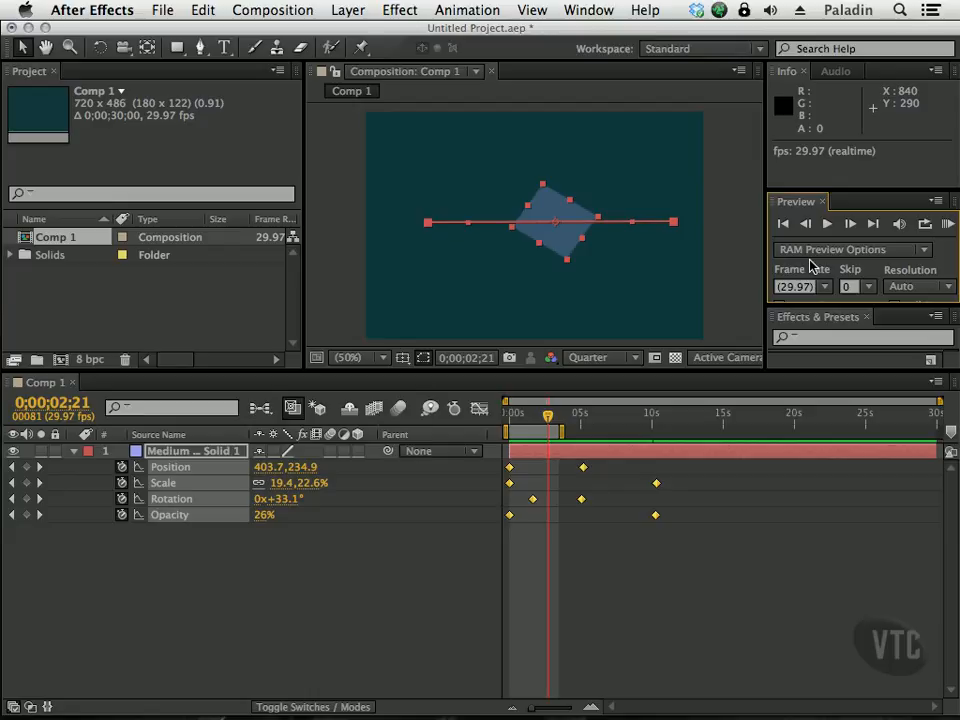
Narrow the work area to 0;00;02;01 through 0;00;03;02 and start playback from the first frame
drag(507, 432, 556, 432)
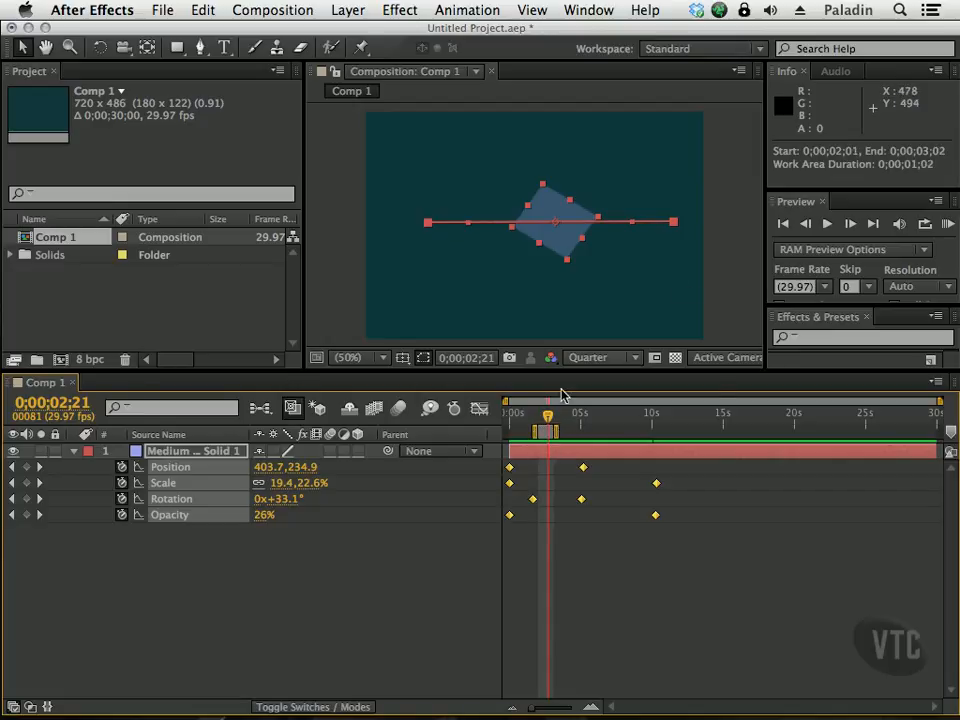
click(784, 223)
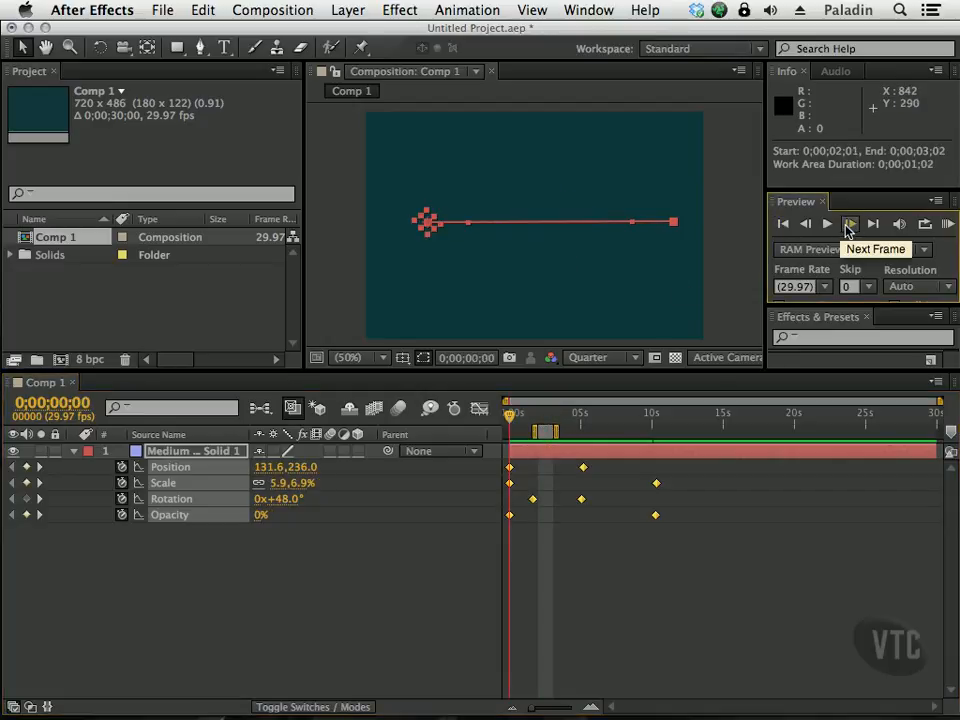
click(826, 224)
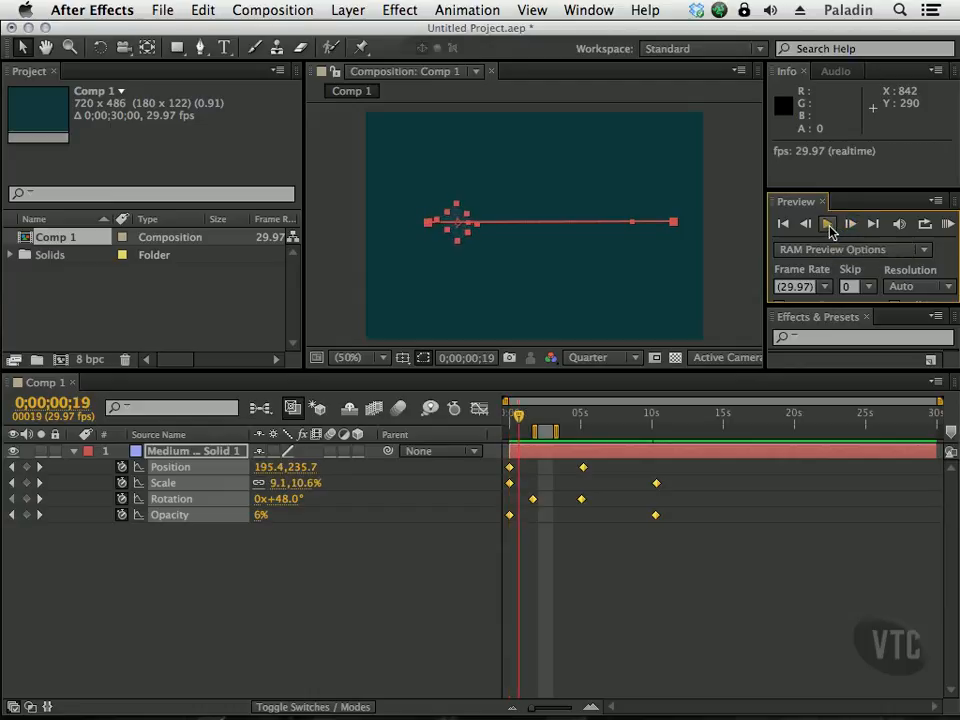
Extend the work area's start back to 0;00;00;00 and return the current time to the first frame
drag(533, 432, 507, 432)
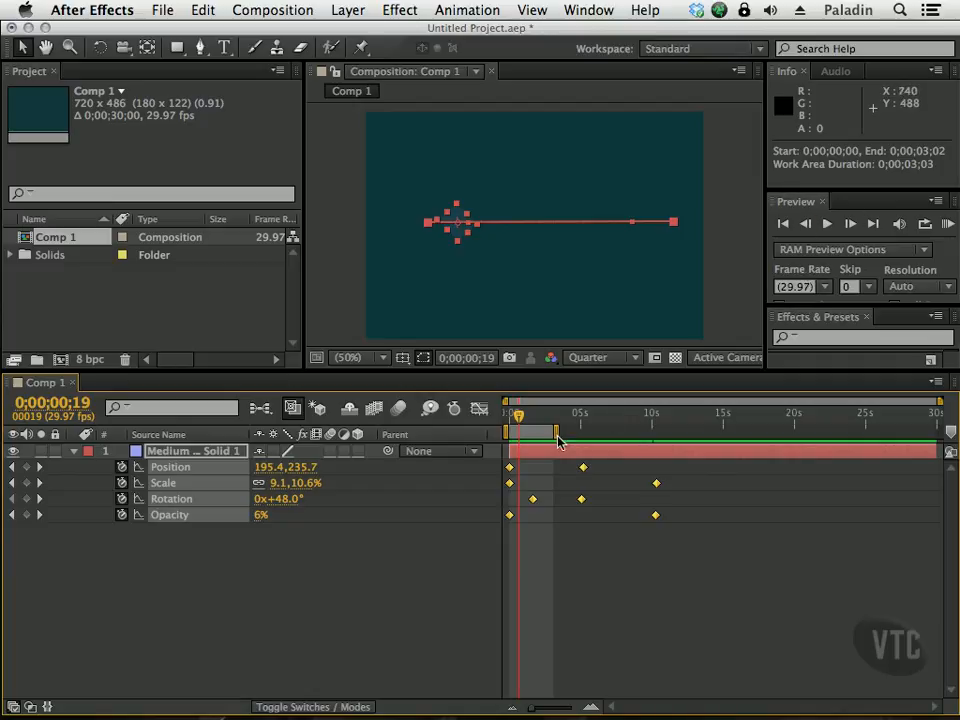
mouse_move(522, 420)
mouse_down()
mouse_move(656, 418)
mouse_move(506, 421)
mouse_up()
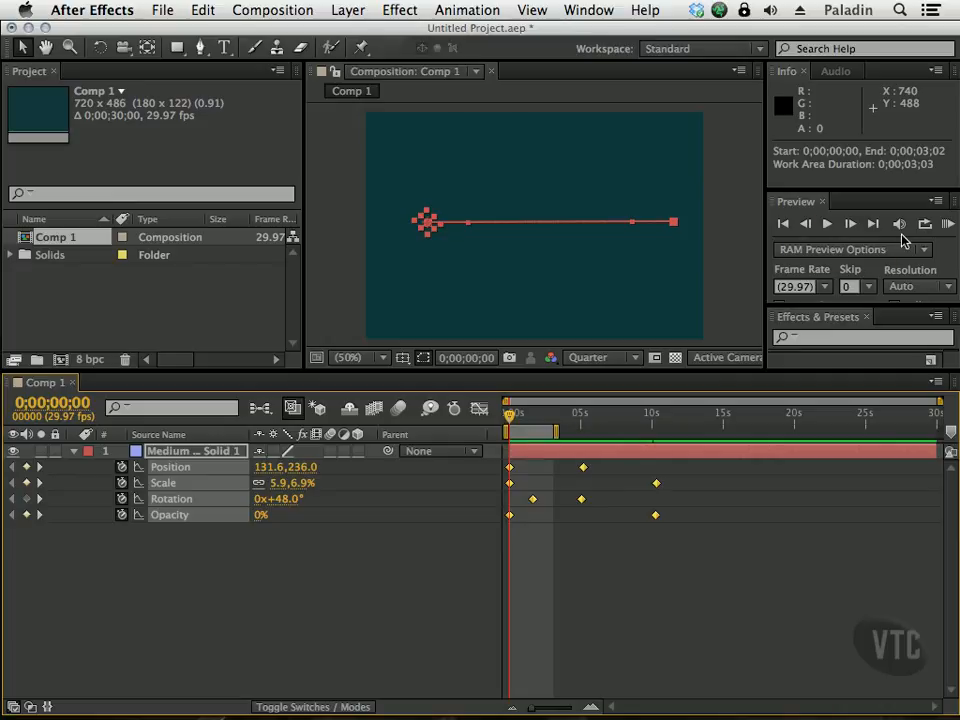
click(784, 225)
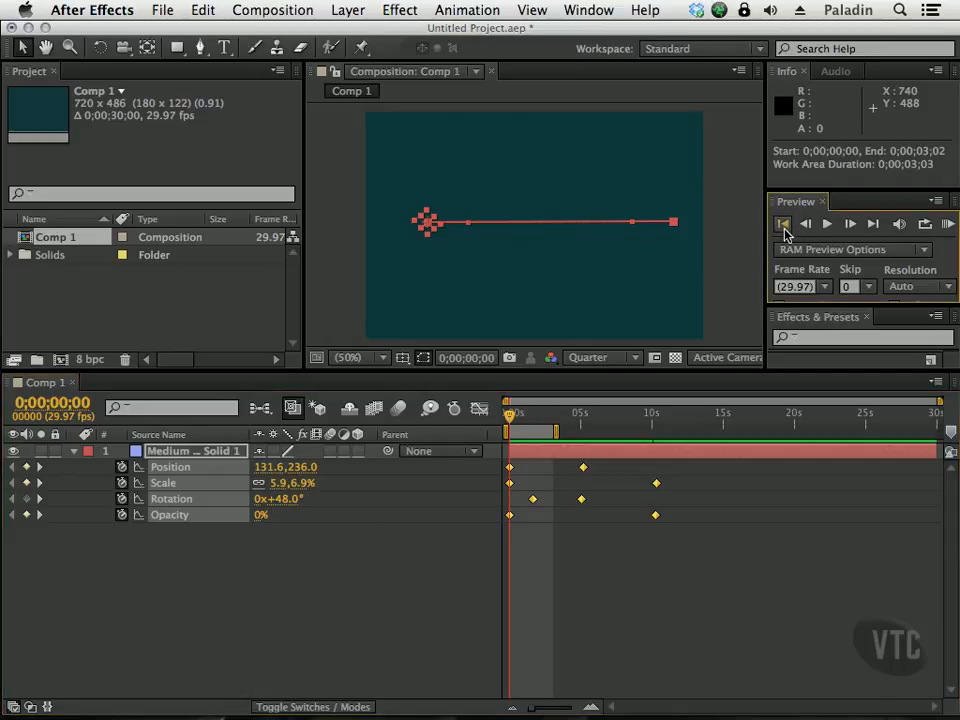
Scrub along the timeline, go back to the first frame and jump to the composition's last frame
drag(519, 418, 726, 420)
click(784, 226)
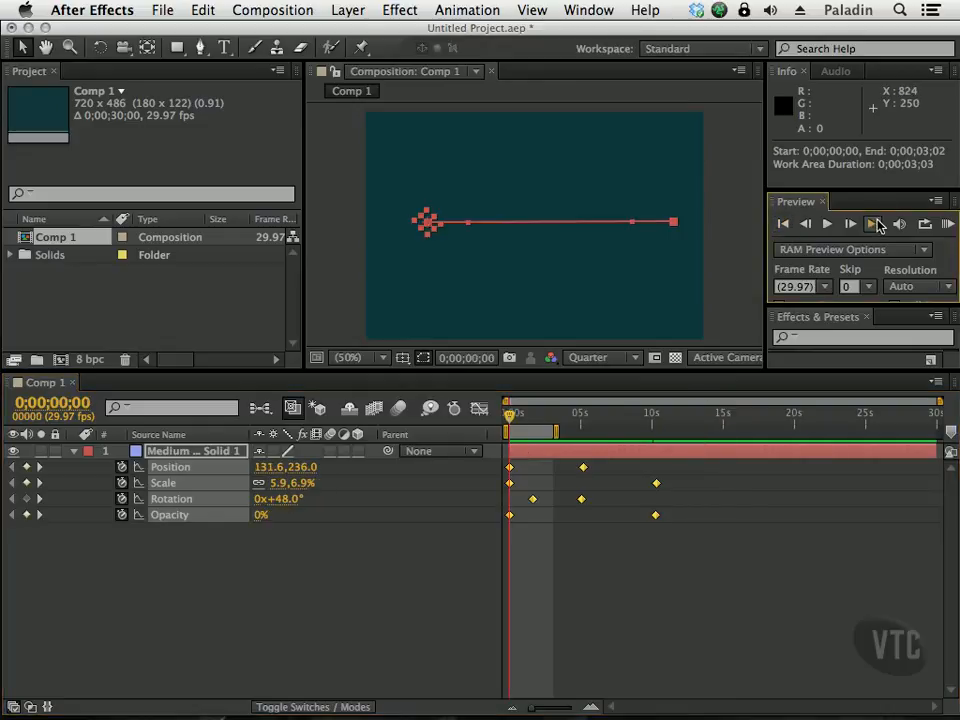
click(873, 225)
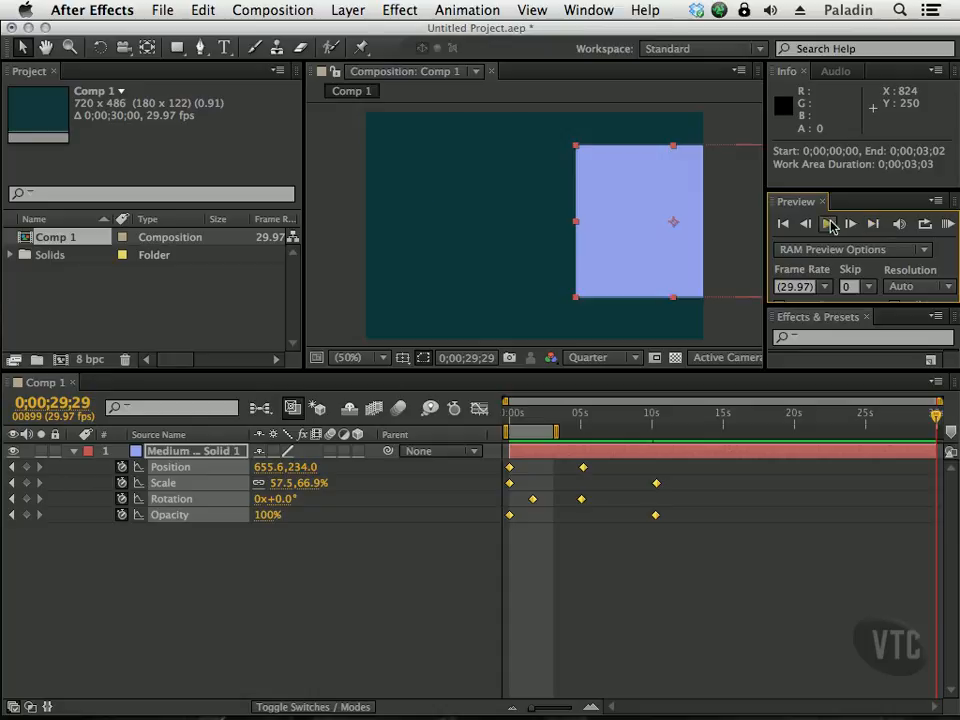
Step backwards frame by frame from the last frame to 0;00;29;21 and play the work area
click(806, 225)
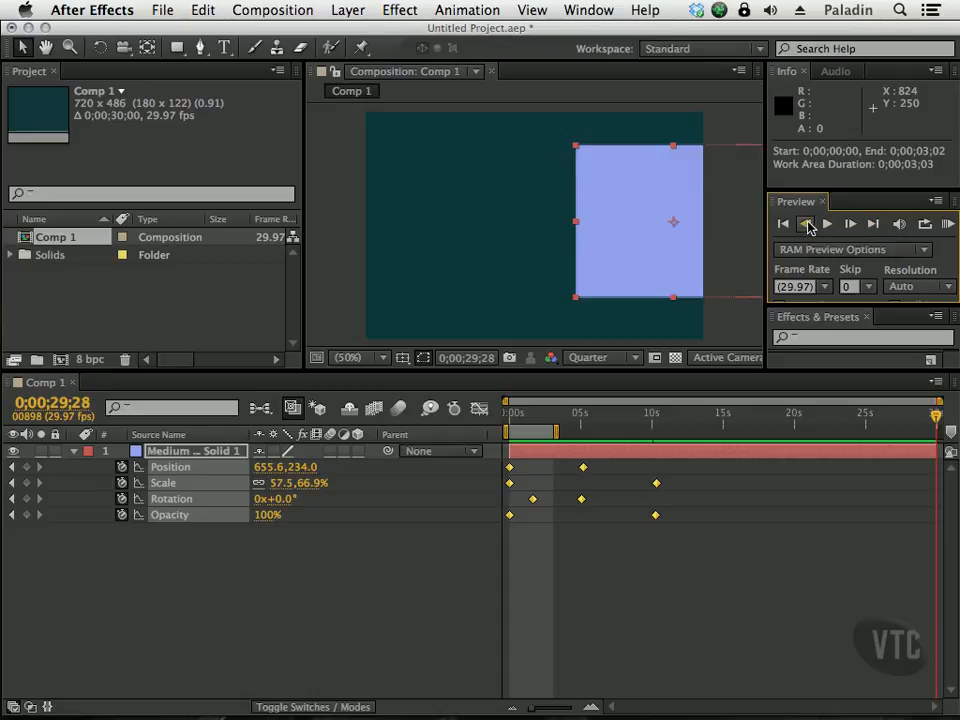
click(806, 225)
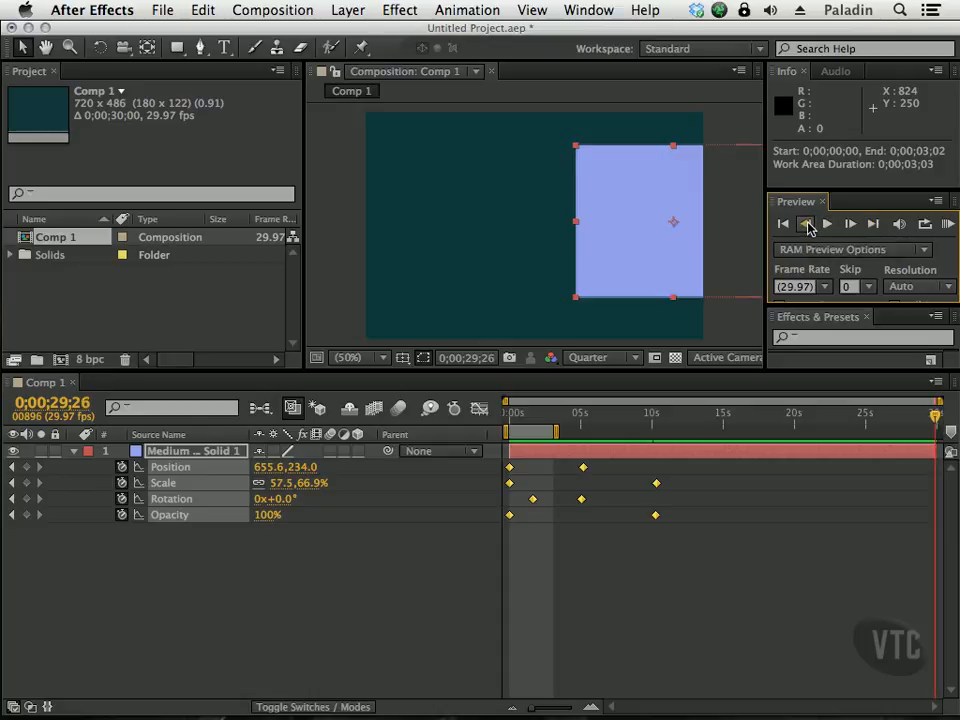
click(806, 225)
click(806, 225)
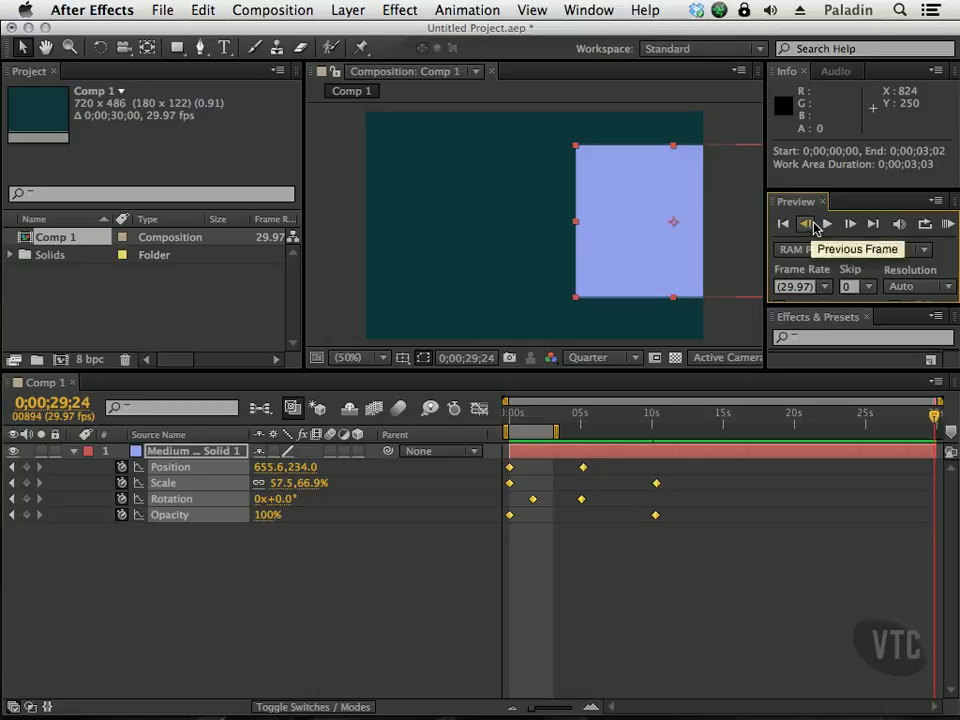
click(806, 225)
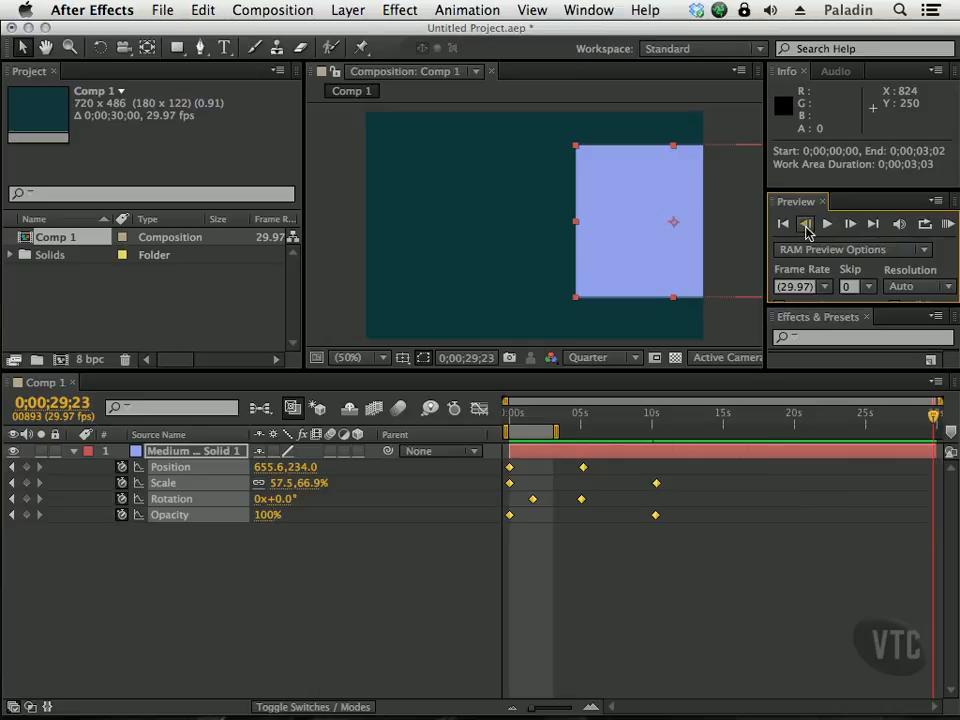
click(806, 225)
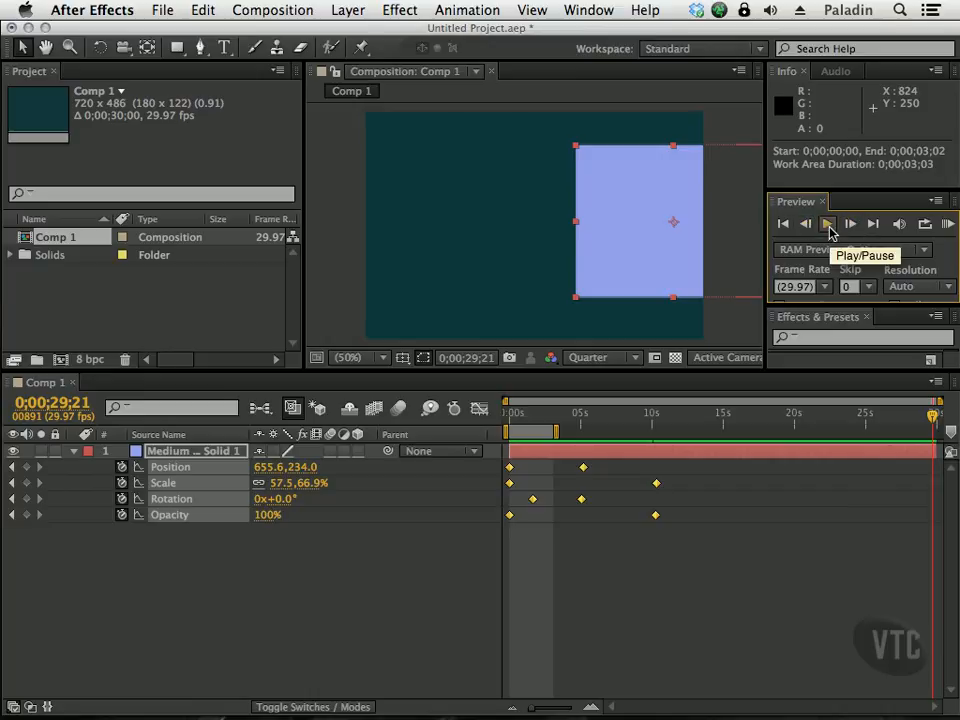
click(827, 225)
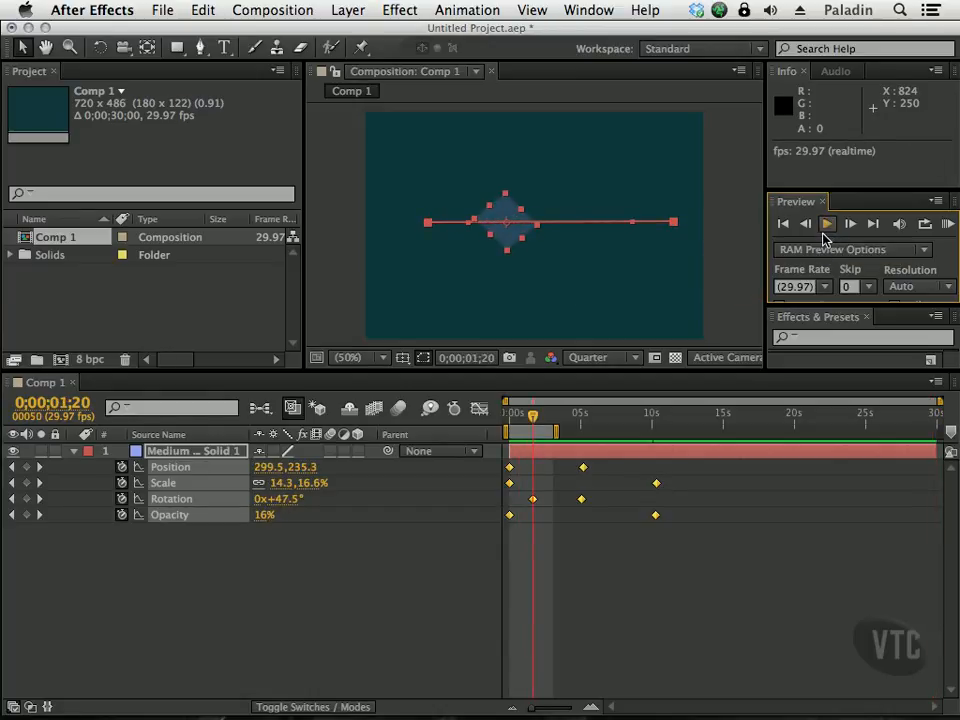
Cycle through the preview's loop options and leave playback set to ping pong
click(926, 226)
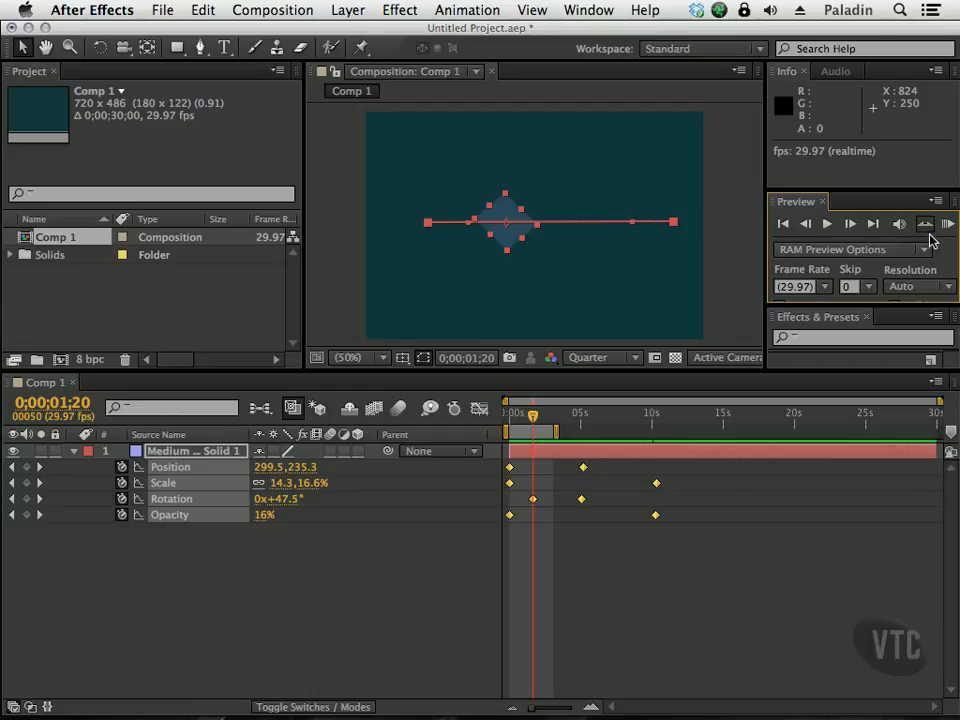
click(926, 225)
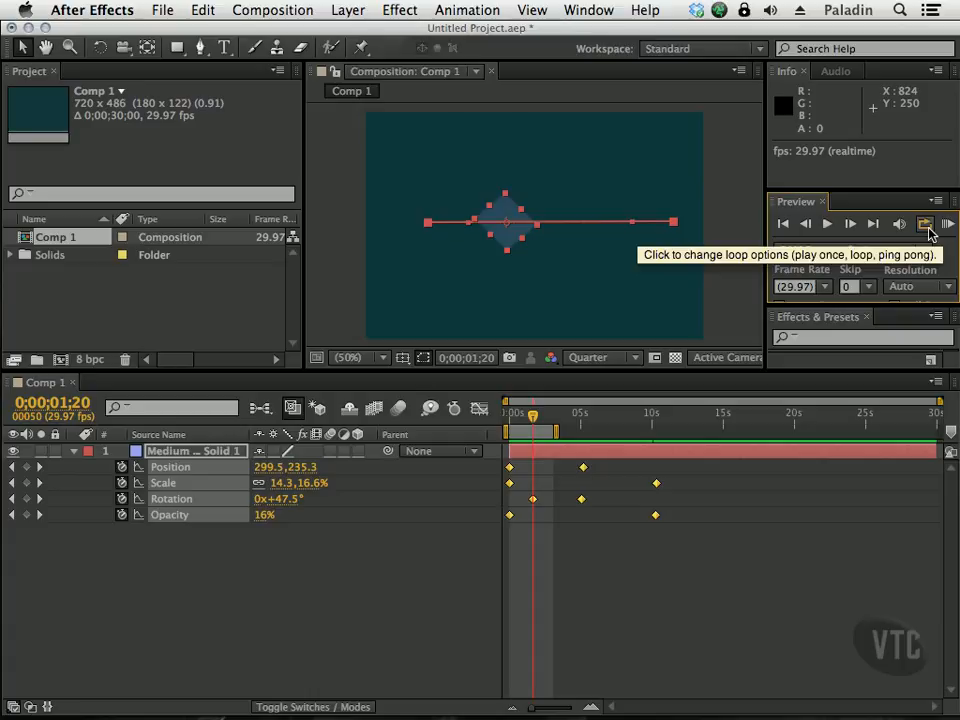
click(926, 226)
click(926, 226)
click(926, 226)
click(926, 229)
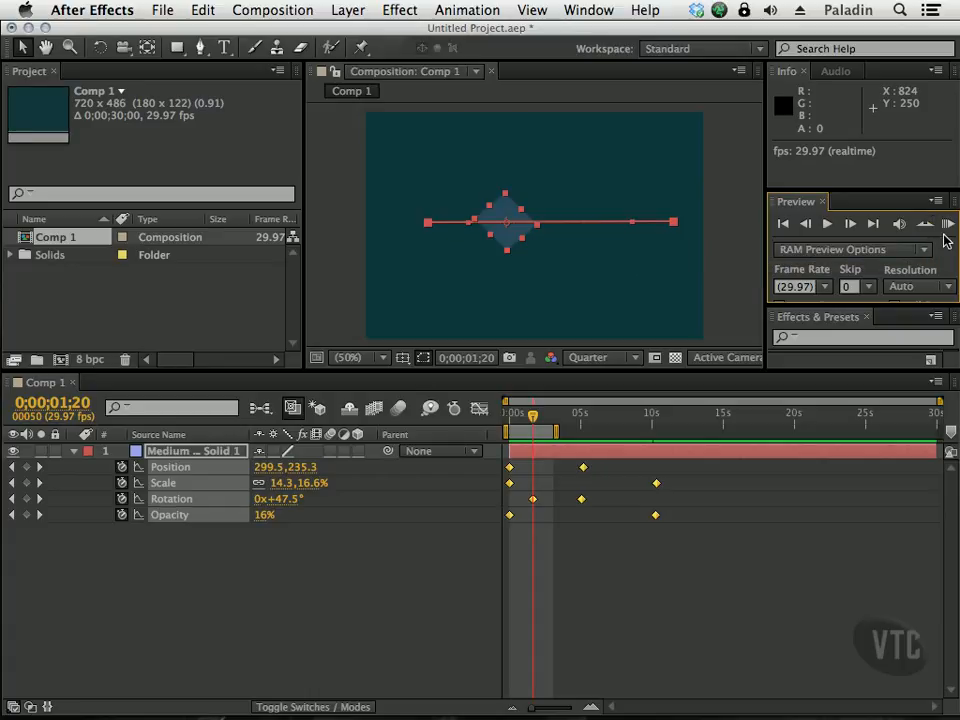
Play the ping-pong preview, stop it, and extend the work area's end to 0;00;29;27
click(827, 224)
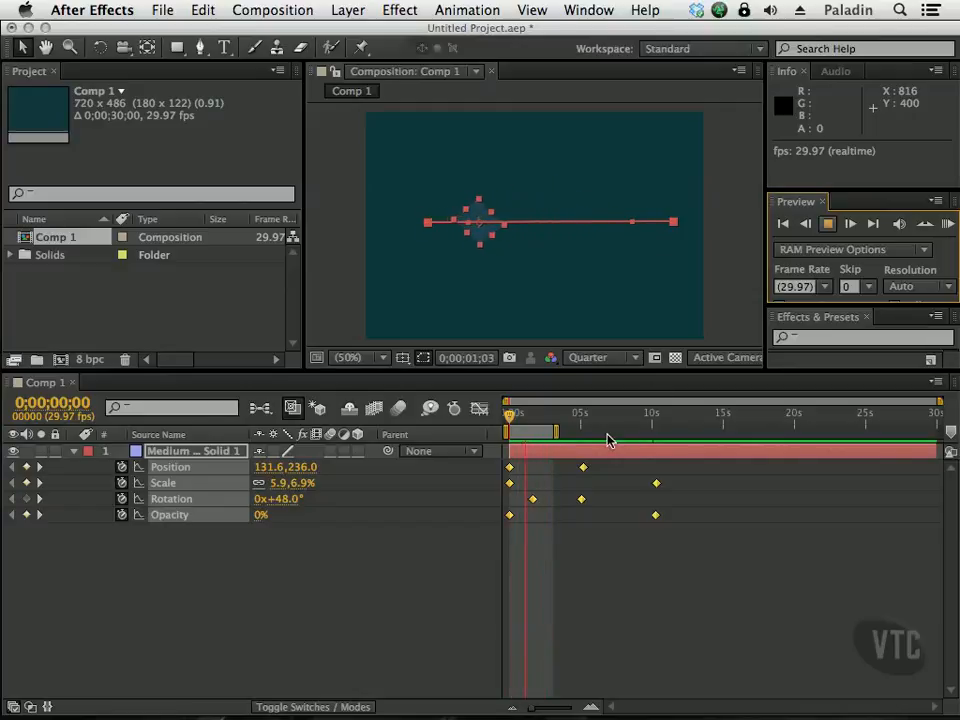
click(829, 229)
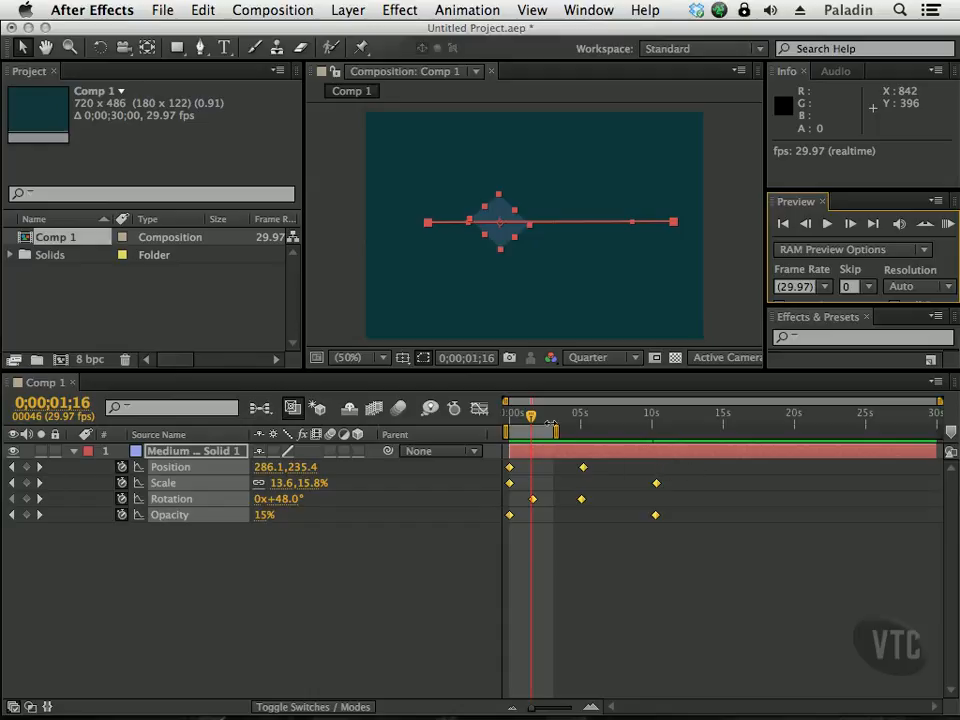
drag(557, 437, 936, 437)
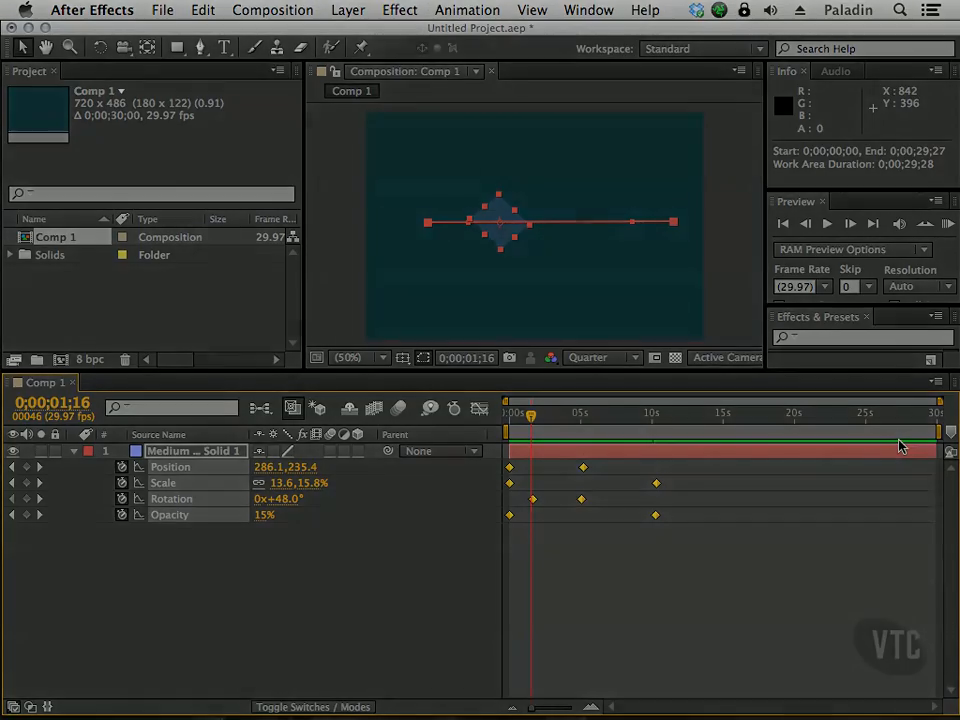